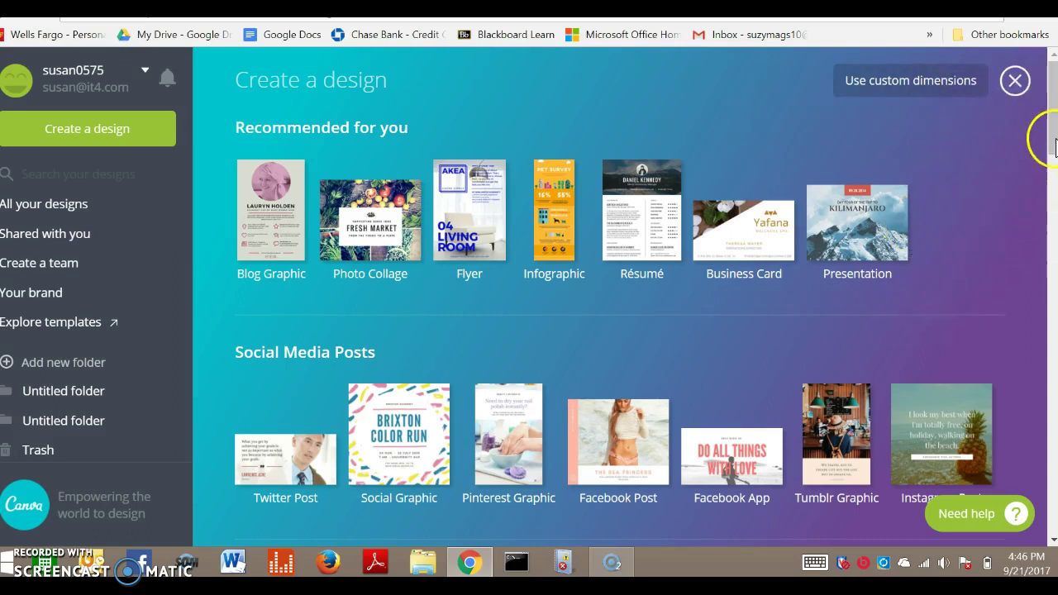
# - Start a new business card design from the recommended design types
pyautogui.moveTo(1052, 139); pyautogui.dragTo(1053, 98)
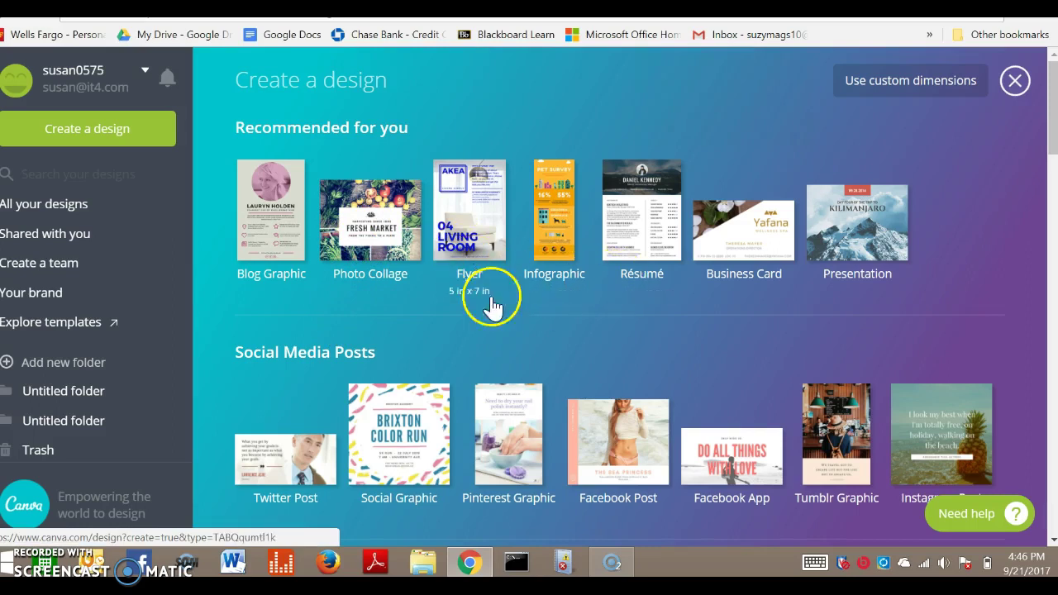
pyautogui.click(748, 252)
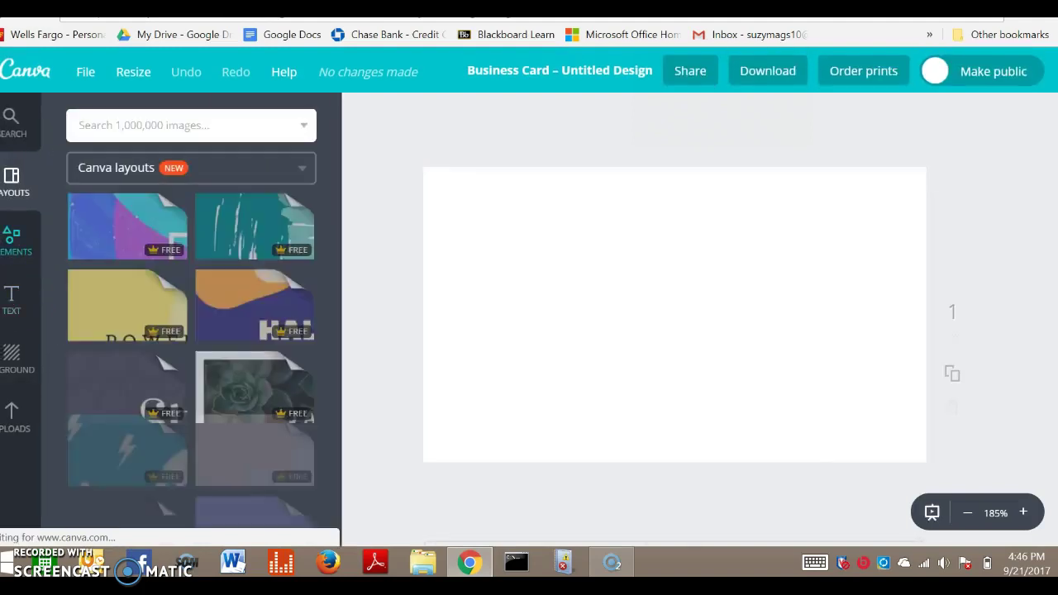
# - Look through the categories of elements available for the card
pyautogui.click(15, 242)
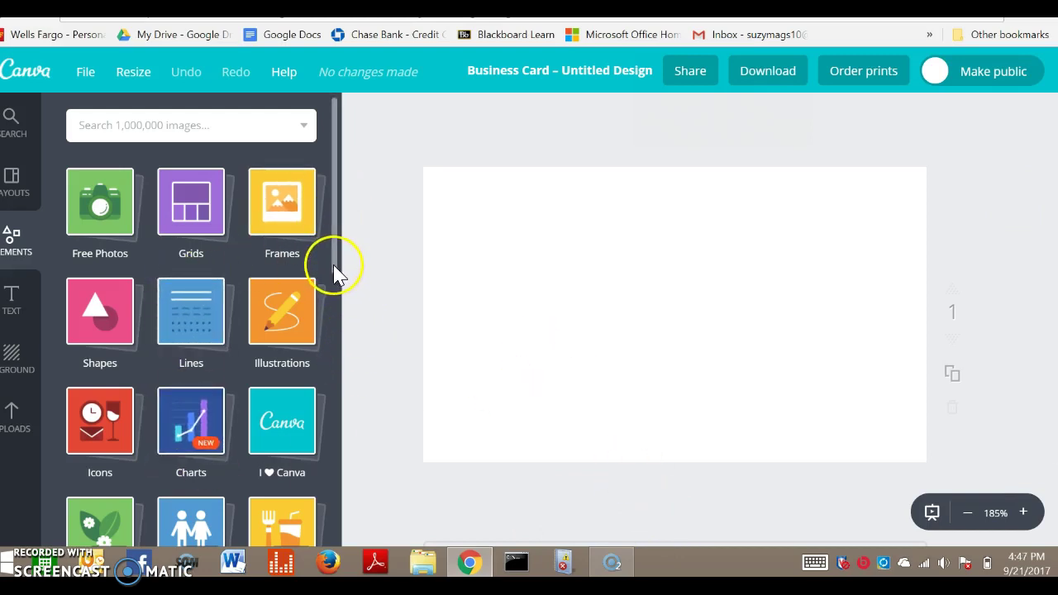
pyautogui.scroll(-3, 339, 330)
pyautogui.scroll(-2, 339, 417)
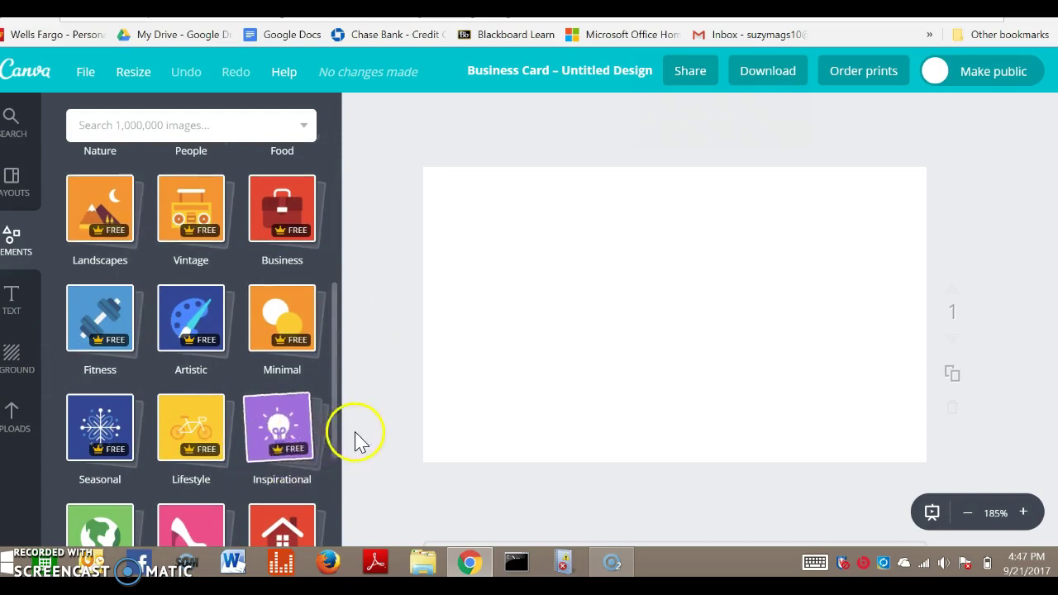
pyautogui.scroll(5, 339, 450)
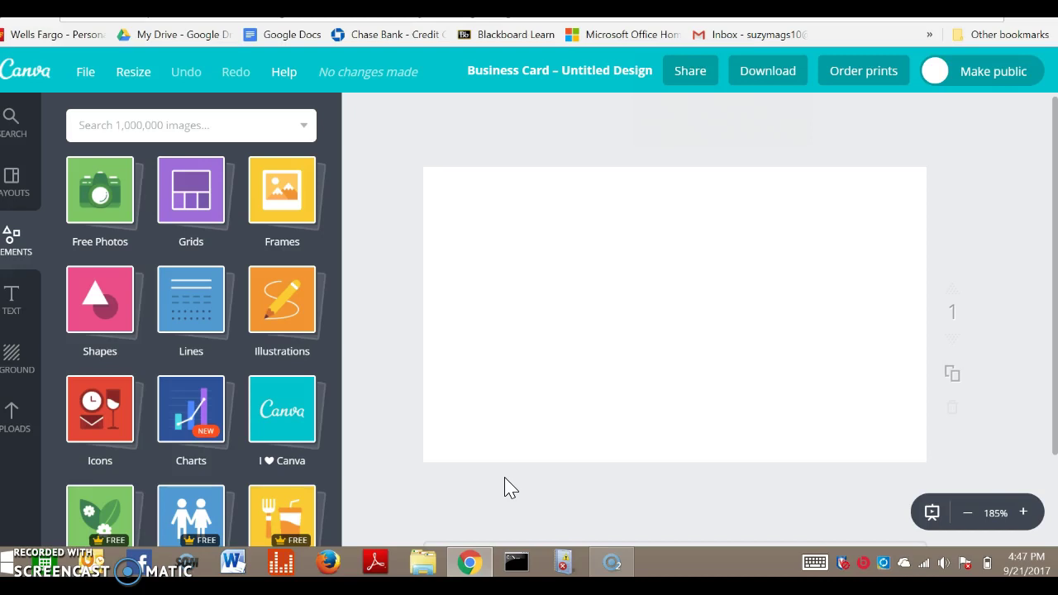
# - Try to place one of the ready-made Canva layouts on the blank business card
pyautogui.click(12, 186)
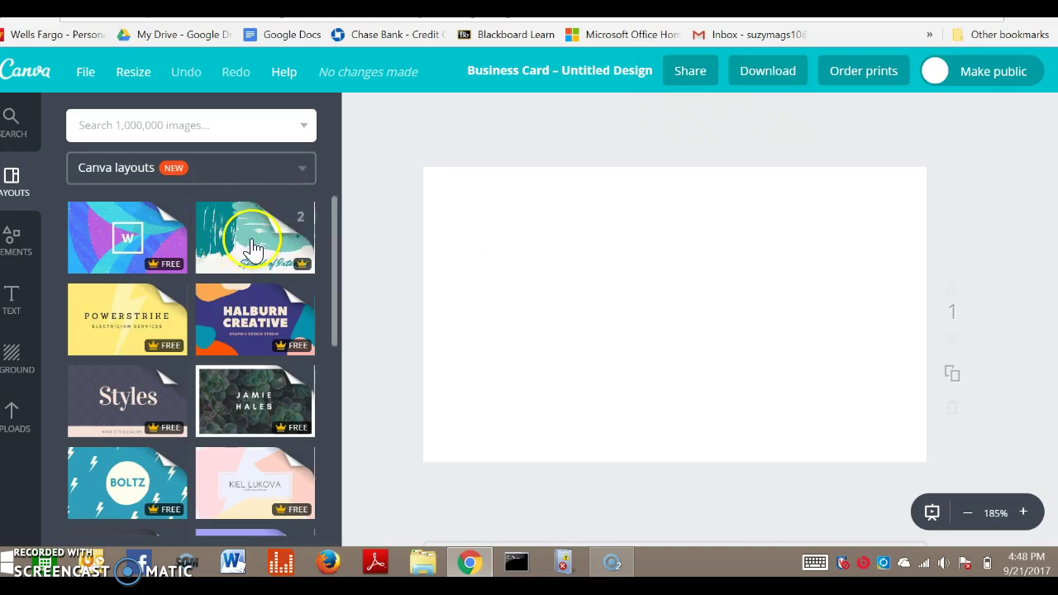
pyautogui.moveTo(252, 248); pyautogui.dragTo(619, 303)
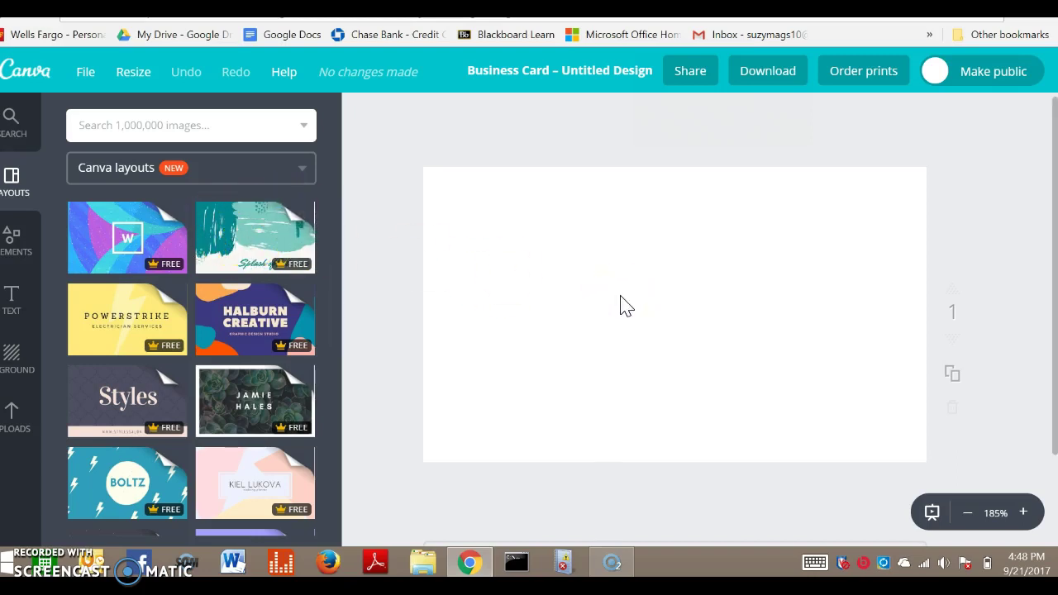
pyautogui.click(330, 335)
pyautogui.click(130, 418)
pyautogui.moveTo(130, 417); pyautogui.dragTo(531, 398)
pyautogui.click(116, 263)
pyautogui.click(475, 443)
pyautogui.click(765, 299)
# - Add a subheading text box to the card and look through the available fonts
pyautogui.click(19, 314)
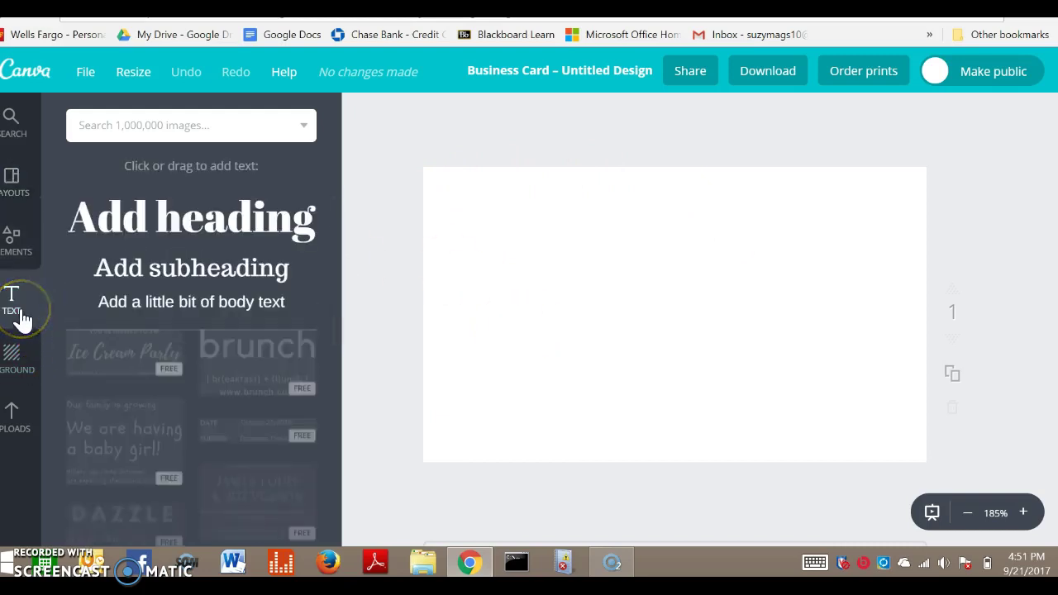
pyautogui.click(149, 281)
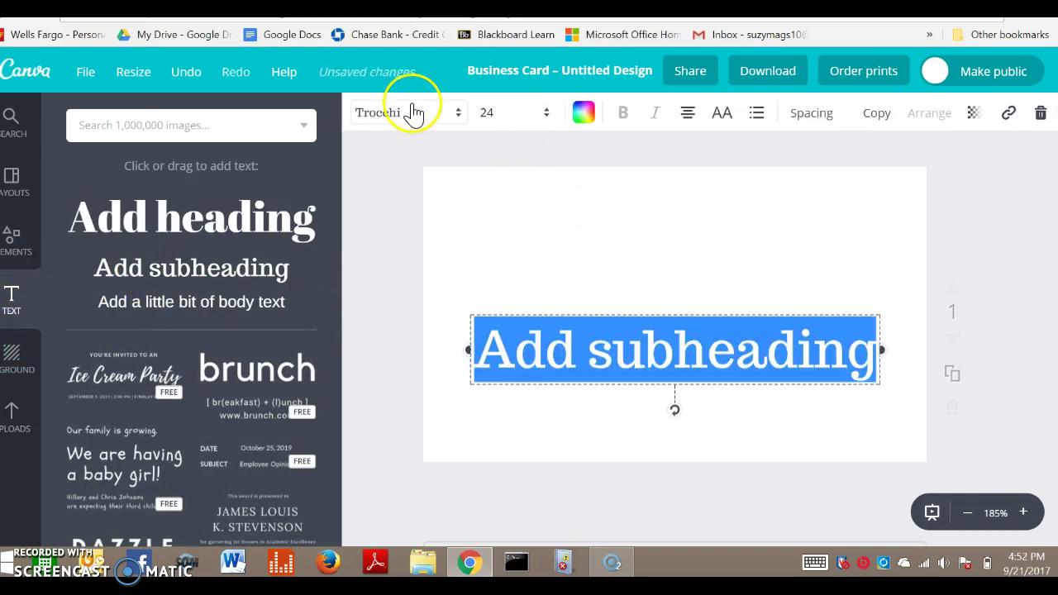
pyautogui.click(455, 114)
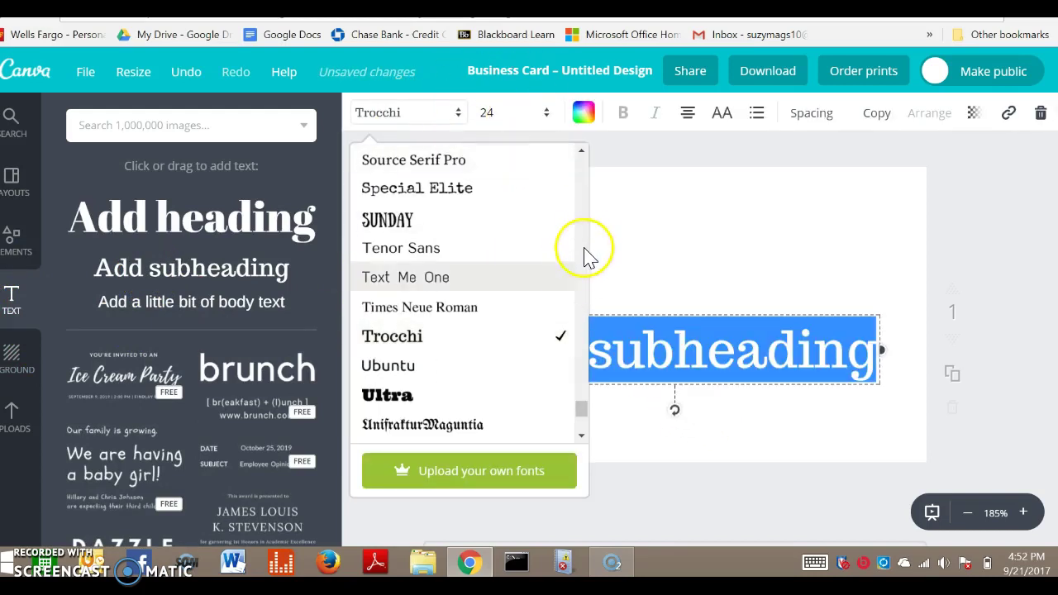
pyautogui.moveTo(584, 409); pyautogui.dragTo(653, 154)
pyautogui.click(644, 218)
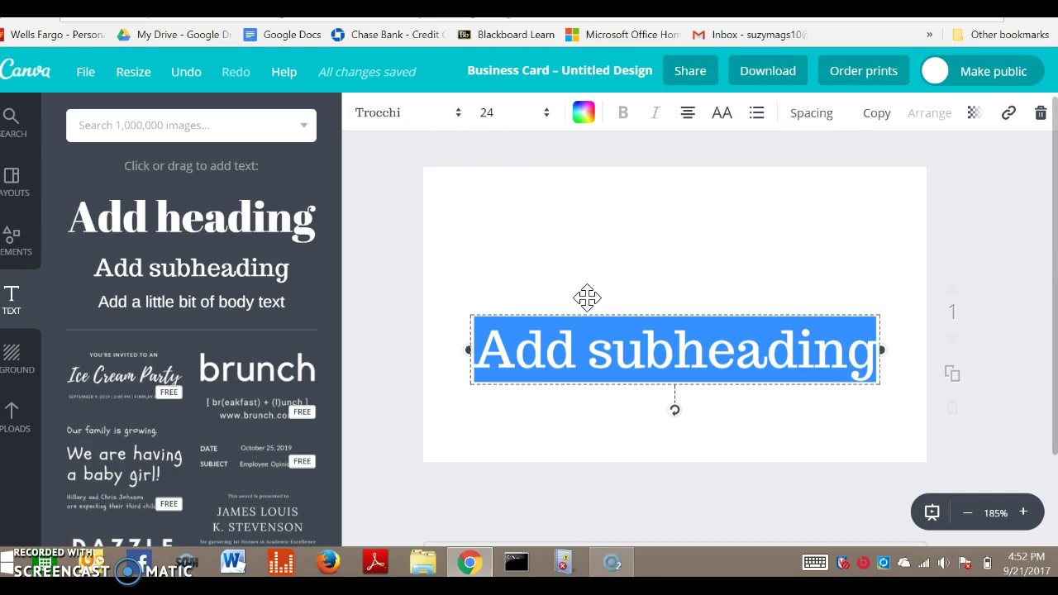
pyautogui.click(589, 346)
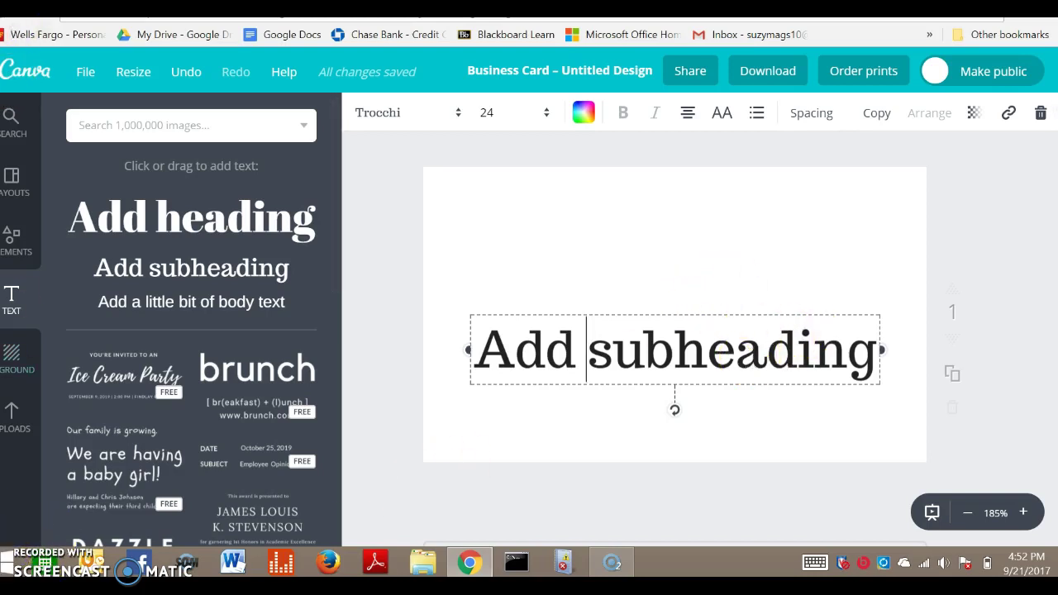
# - Add a body text box to the card and try to move it off the subheading
pyautogui.click(189, 305)
pyautogui.click(578, 337)
pyautogui.moveTo(543, 333); pyautogui.dragTo(498, 266)
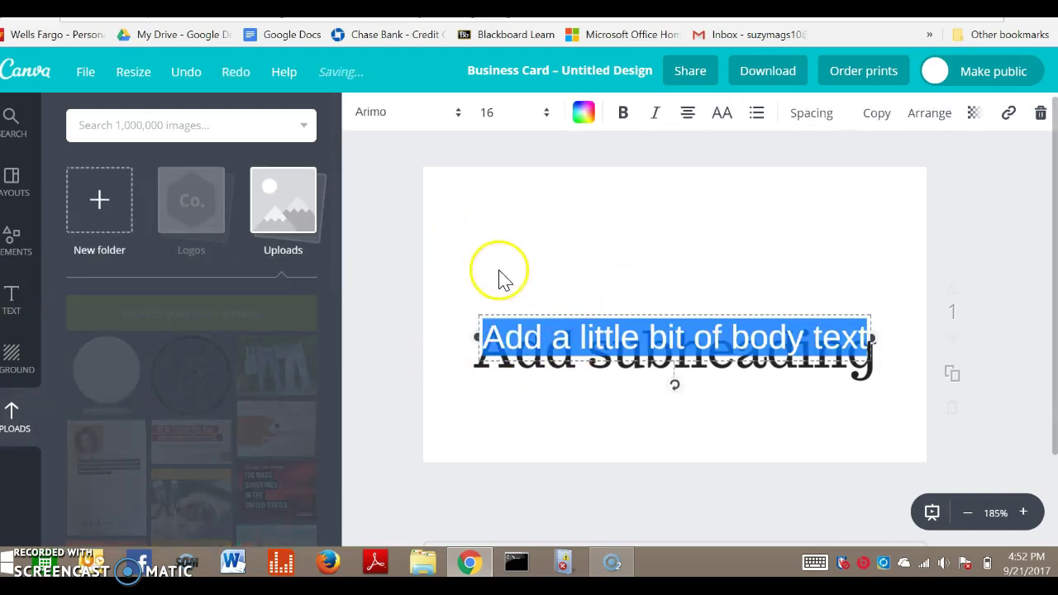
pyautogui.moveTo(569, 337); pyautogui.dragTo(576, 291)
pyautogui.moveTo(585, 335); pyautogui.dragTo(590, 420)
pyautogui.moveTo(675, 355); pyautogui.dragTo(773, 330)
pyautogui.doubleClick(773, 331)
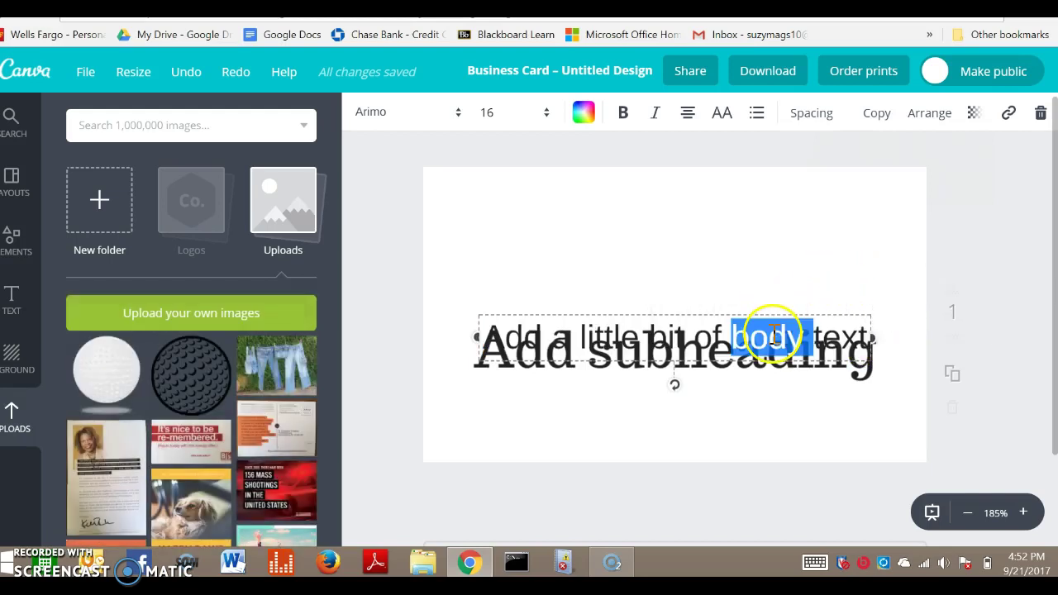
# - Delete all the text in the body text box that overlaps the subheading
pyautogui.click(703, 344)
pyautogui.moveTo(859, 333); pyautogui.dragTo(446, 307)
pyautogui.press('BackSpace')
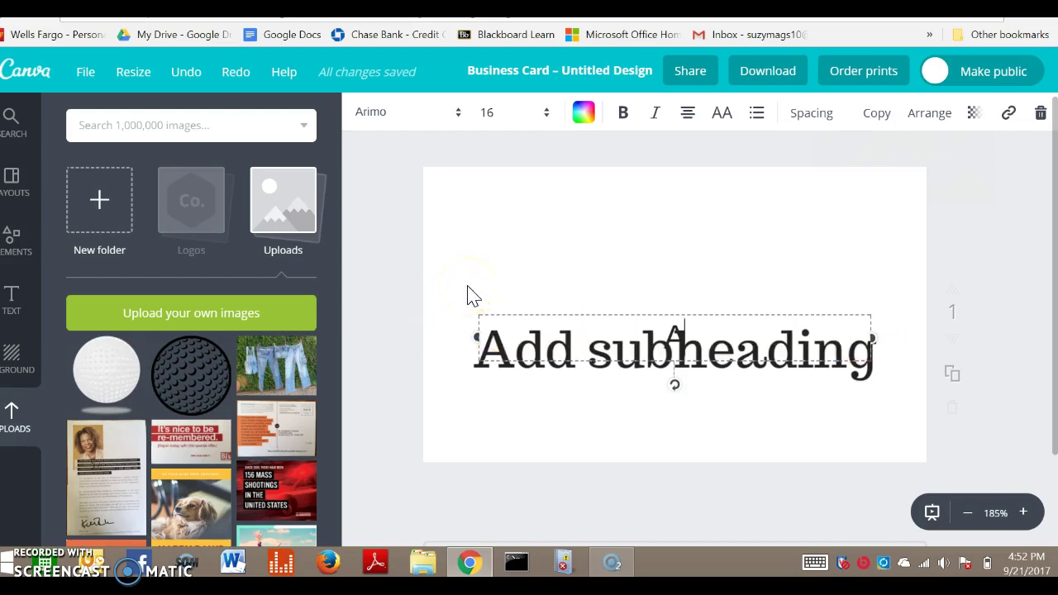
pyautogui.moveTo(679, 334); pyautogui.dragTo(655, 333)
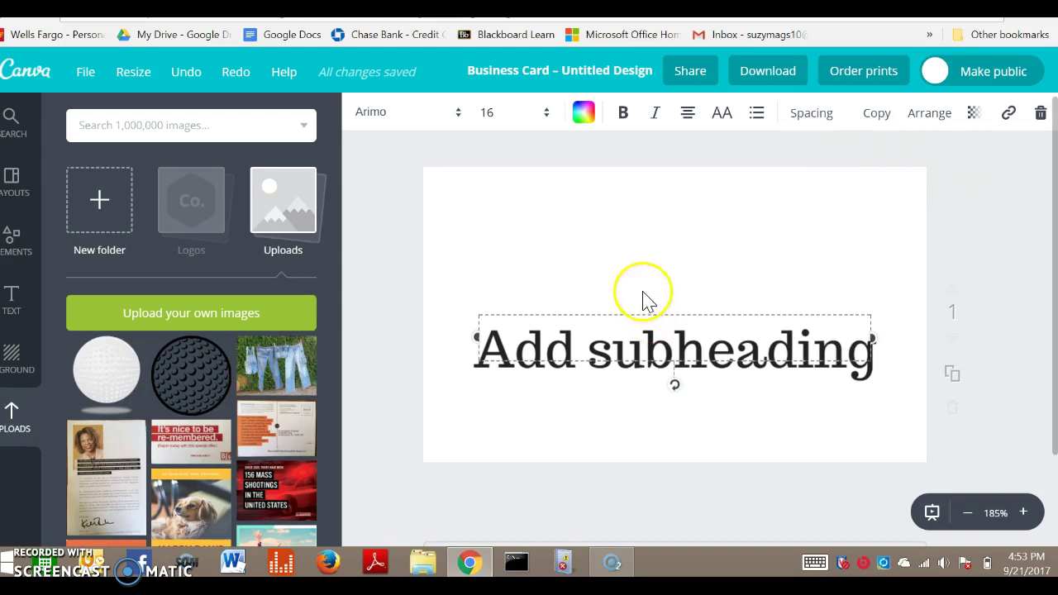
# - Widen the subheading's text box by extending its left side beyond the card's left edge
pyautogui.click(616, 380)
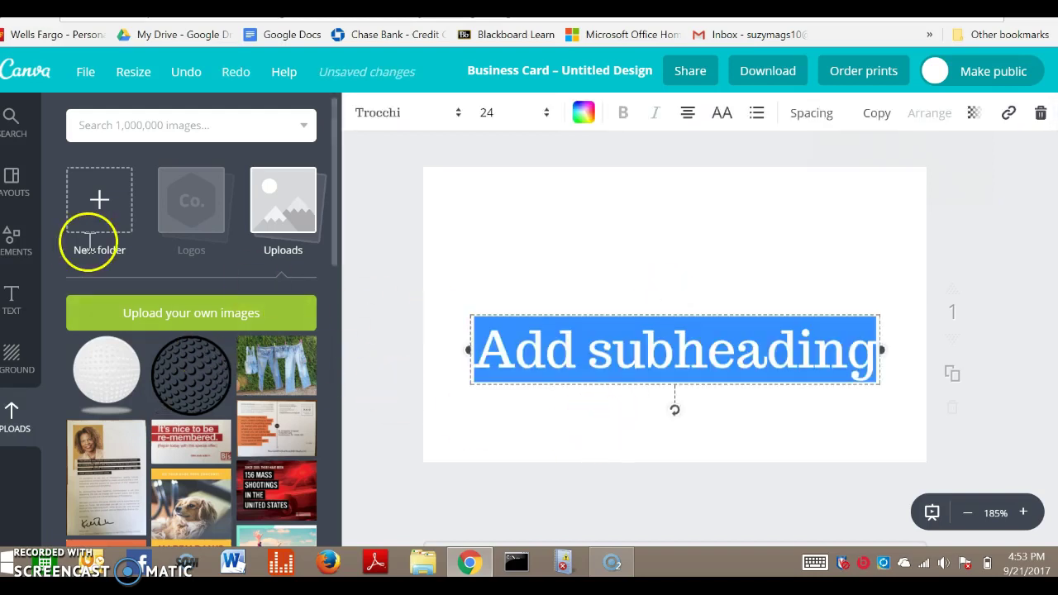
pyautogui.click(591, 348)
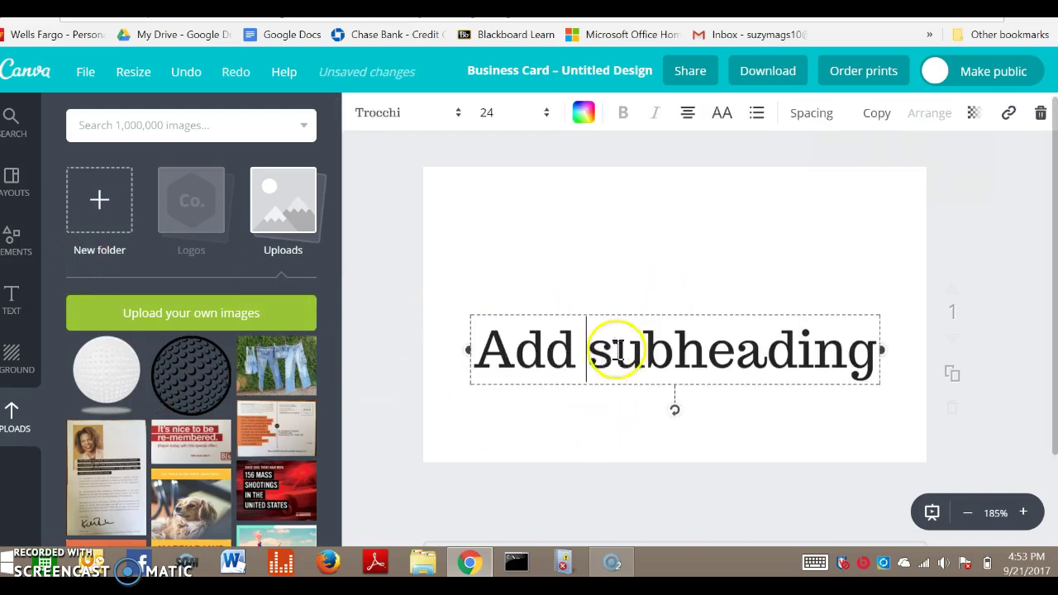
pyautogui.moveTo(616, 324); pyautogui.dragTo(547, 320)
pyautogui.click(485, 374)
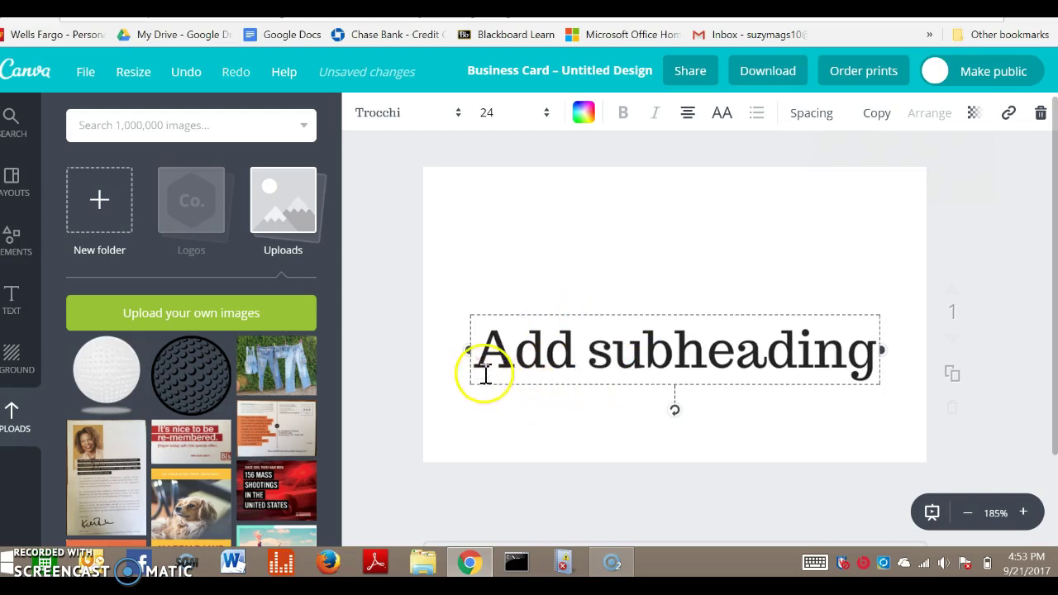
pyautogui.moveTo(455, 354); pyautogui.dragTo(368, 365)
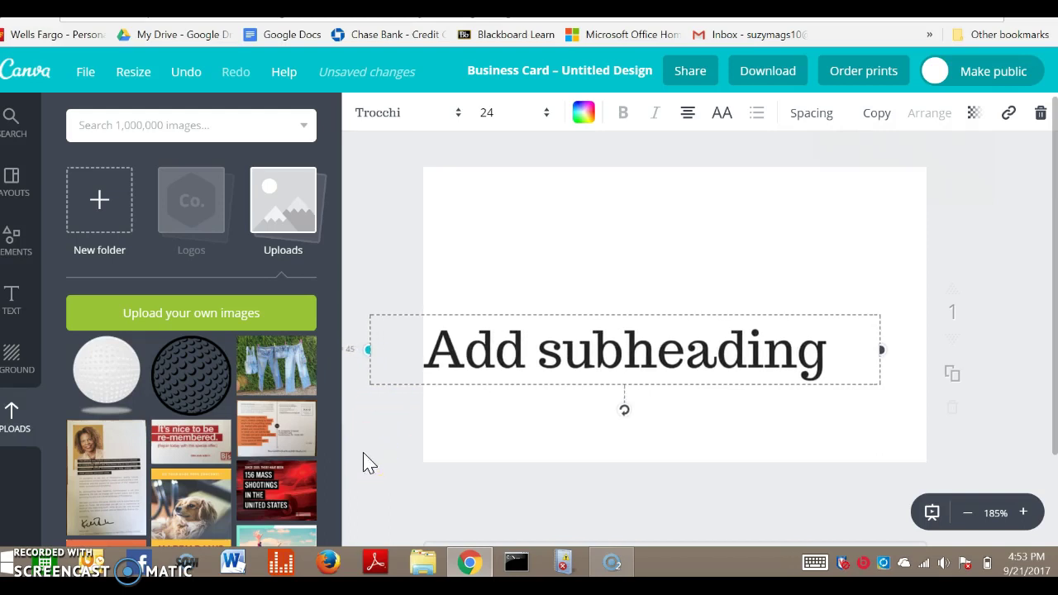
# - Reposition the subheading near the bottom of the card, slightly to the right
pyautogui.moveTo(447, 323); pyautogui.dragTo(461, 431)
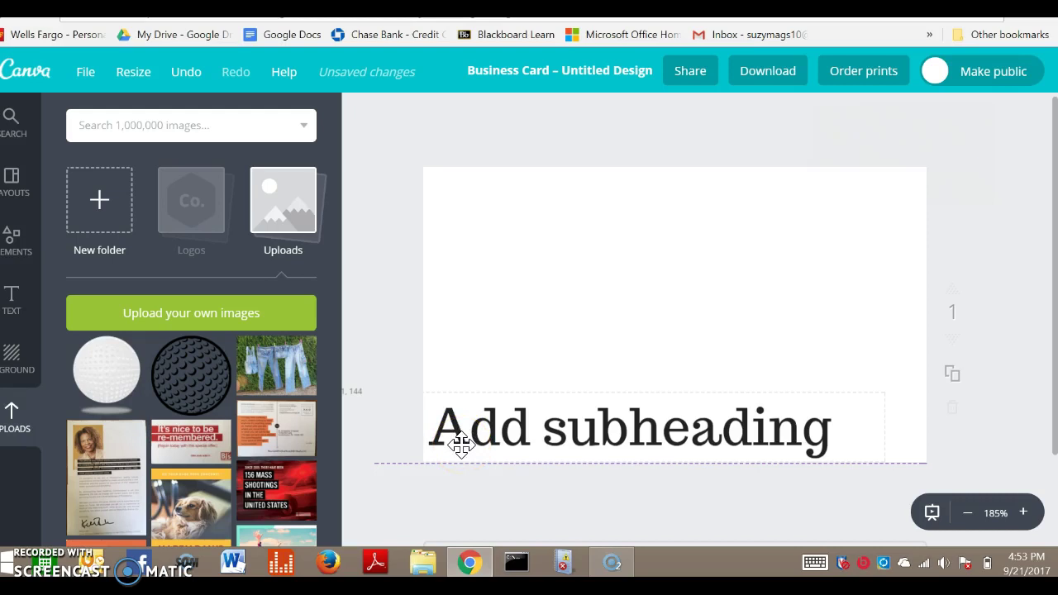
pyautogui.moveTo(461, 445); pyautogui.dragTo(452, 331)
pyautogui.moveTo(666, 314); pyautogui.dragTo(723, 433)
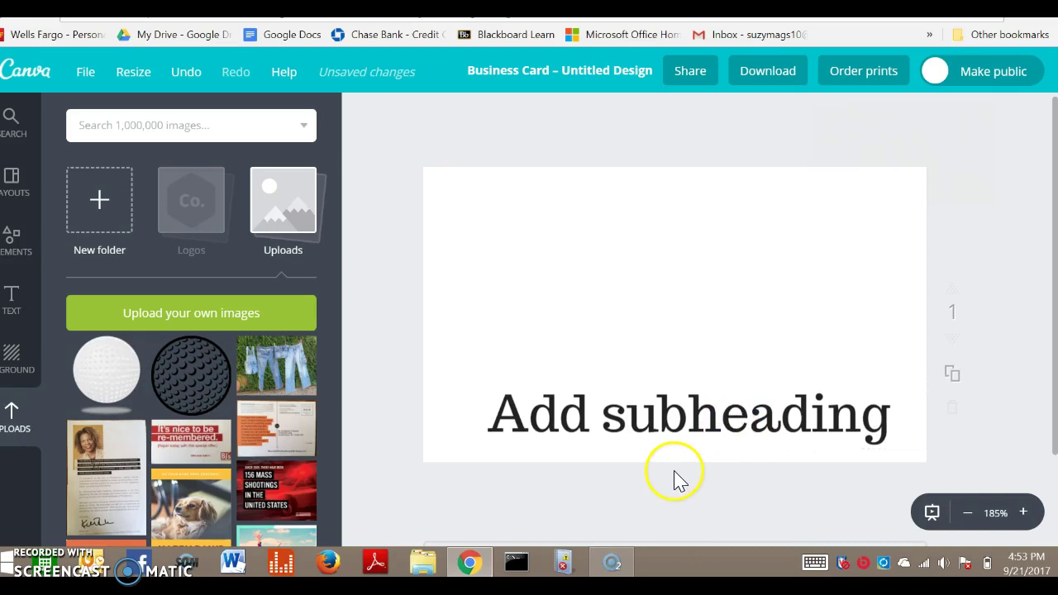
# - Add a second subheading and a body text box to the card
pyautogui.click(13, 299)
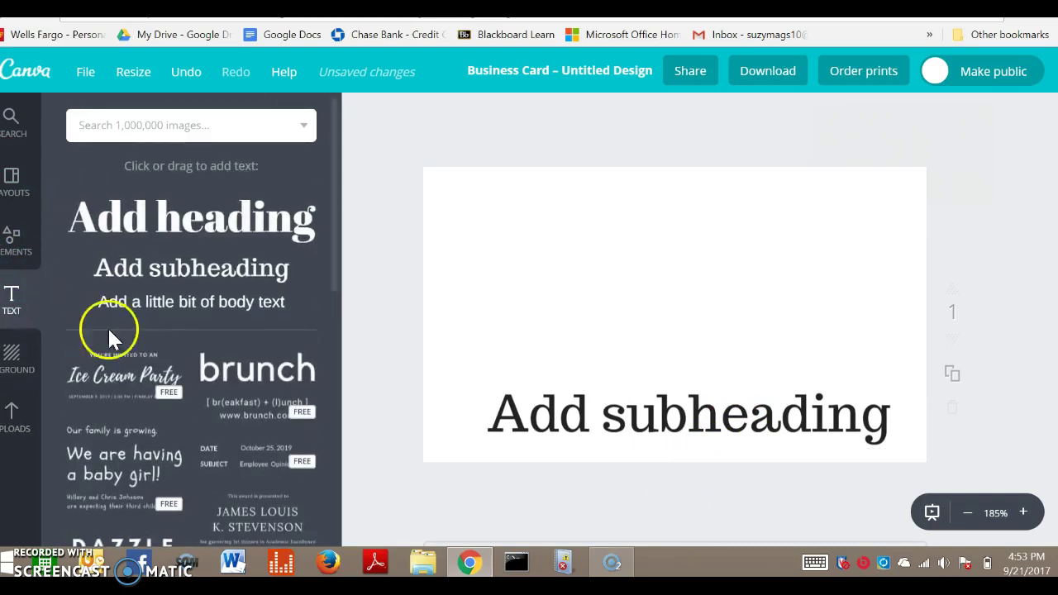
pyautogui.click(147, 273)
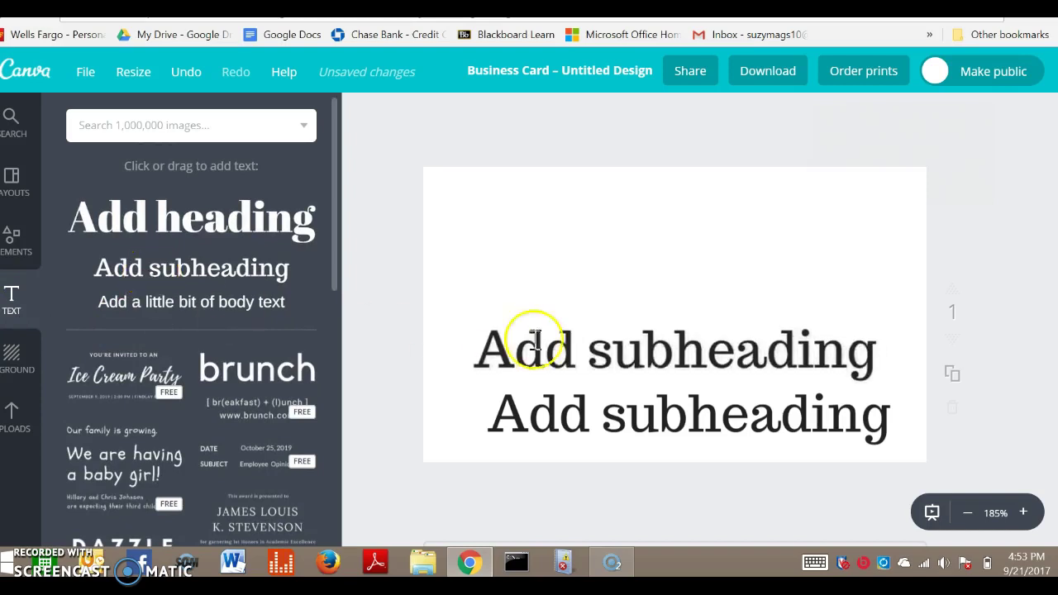
pyautogui.click(237, 300)
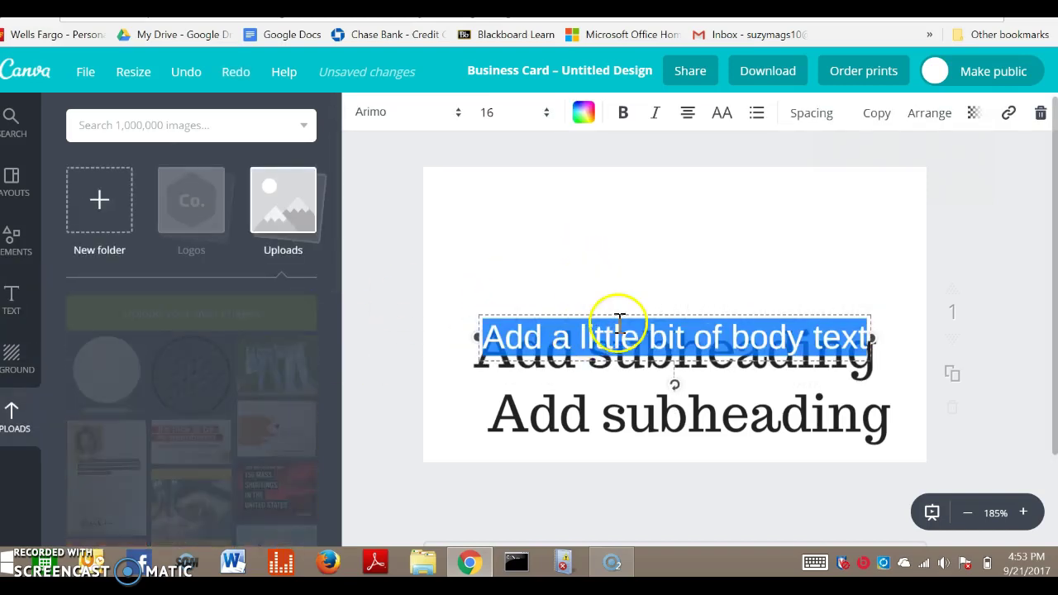
# - Move the body text box above the two subheadings so that it no longer overlaps them
pyautogui.moveTo(477, 342); pyautogui.dragTo(472, 341)
pyautogui.click(608, 278)
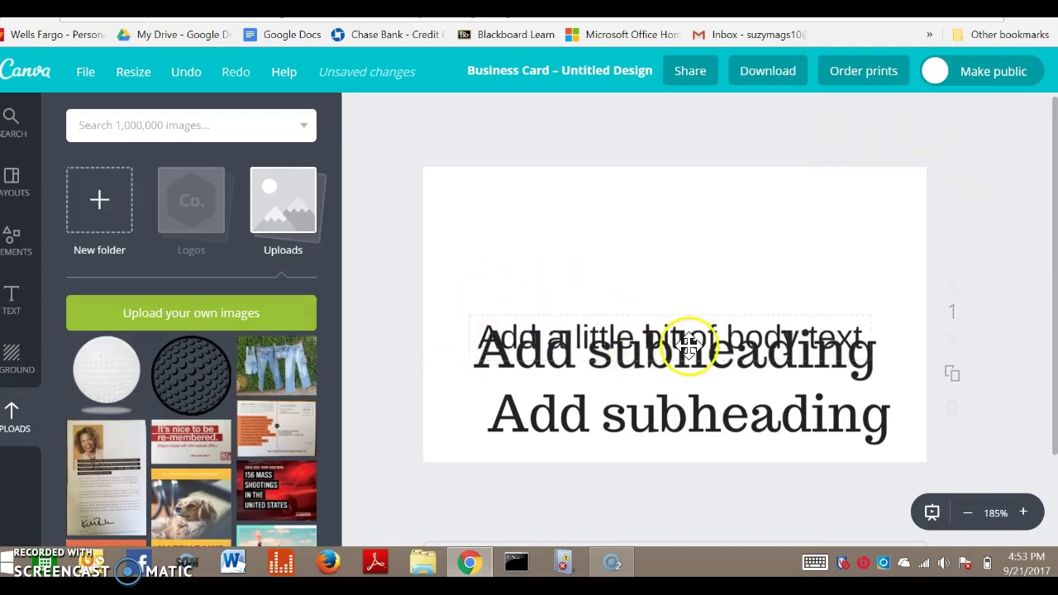
pyautogui.click(691, 338)
pyautogui.moveTo(690, 339); pyautogui.dragTo(635, 238)
pyautogui.moveTo(716, 314); pyautogui.dragTo(720, 324)
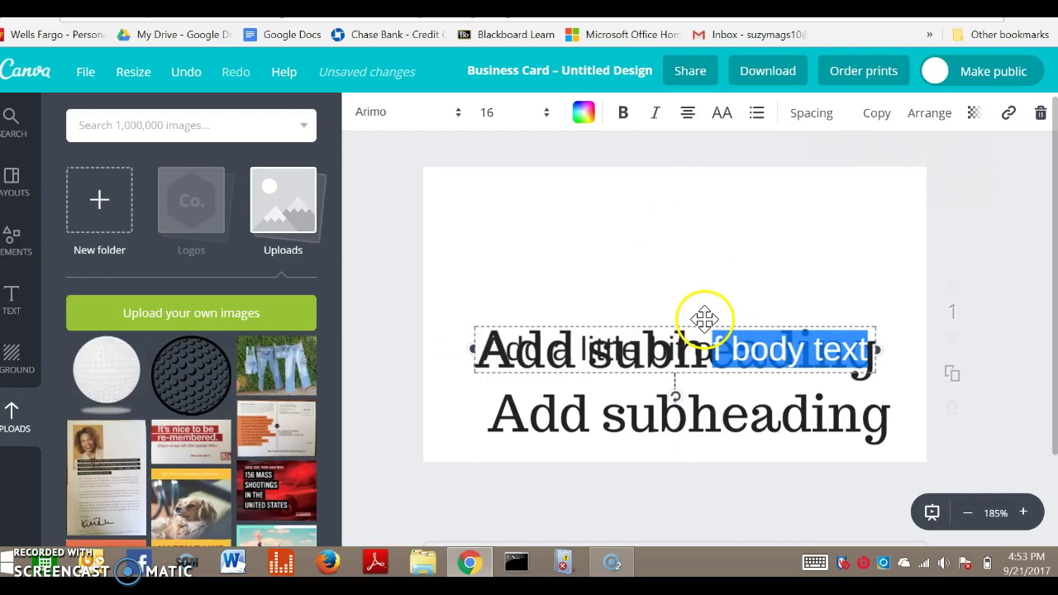
pyautogui.click(685, 230)
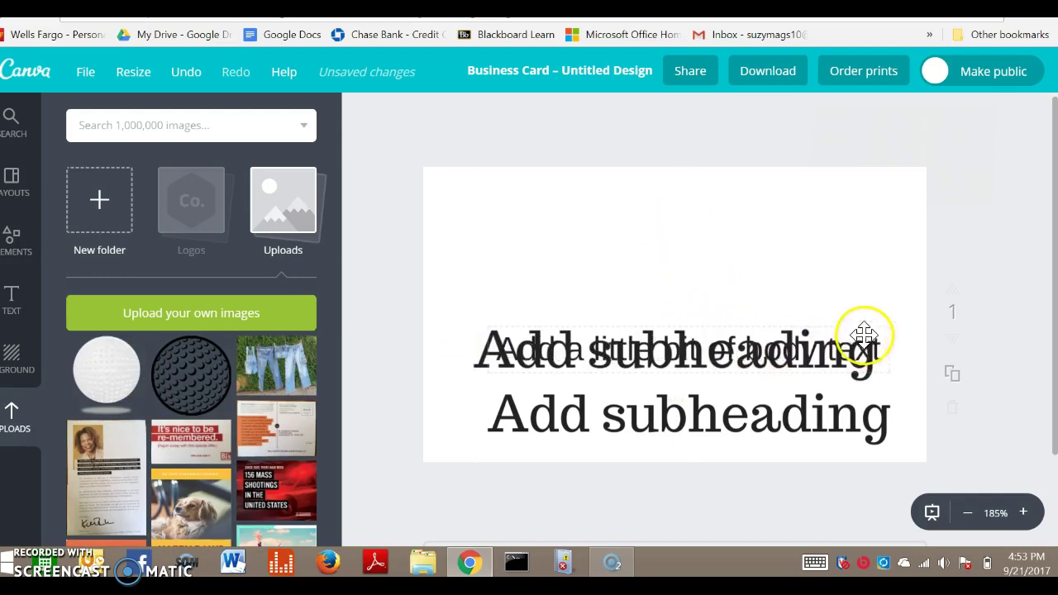
pyautogui.moveTo(867, 334); pyautogui.dragTo(838, 256)
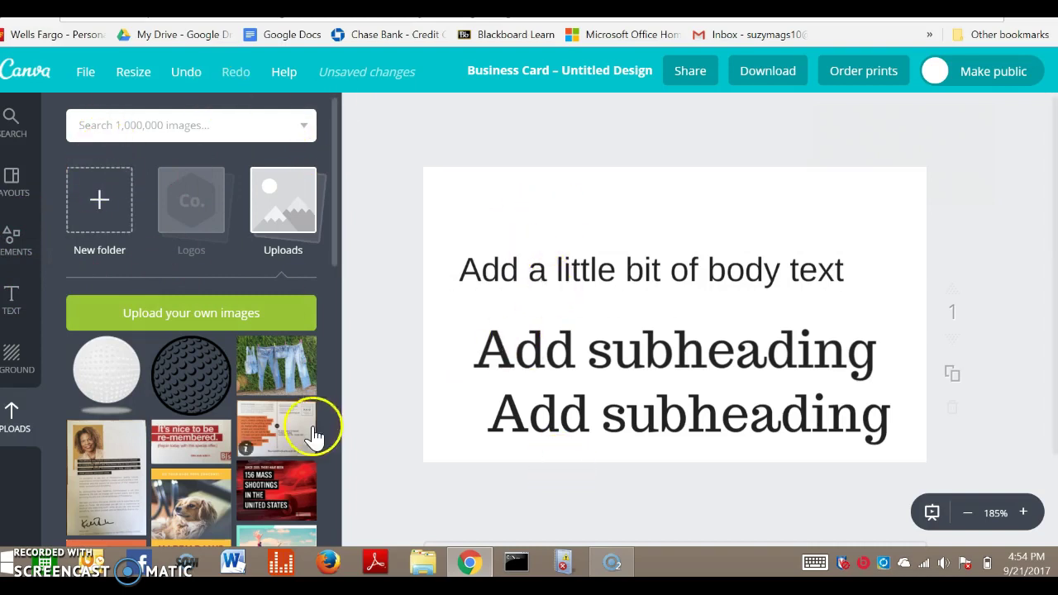
# - Browse the Shapes and Lines collections of design elements
pyautogui.click(12, 257)
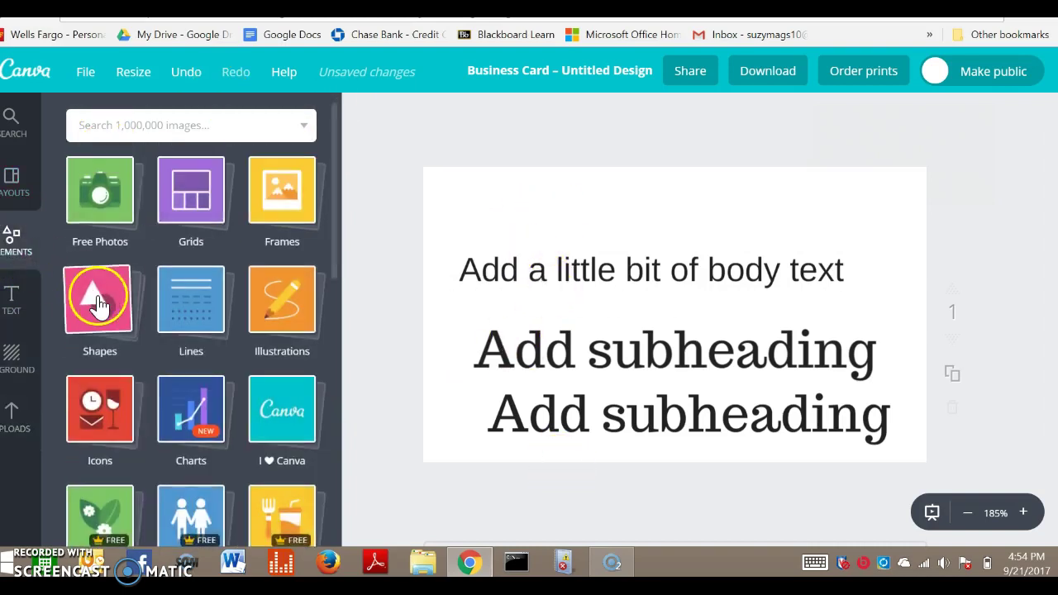
pyautogui.click(106, 307)
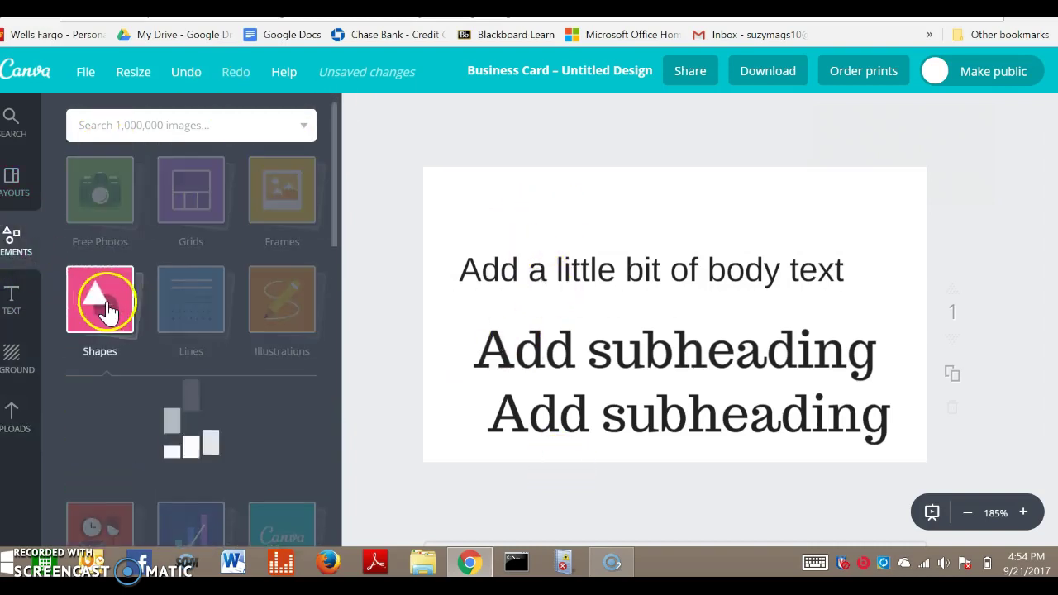
pyautogui.click(190, 314)
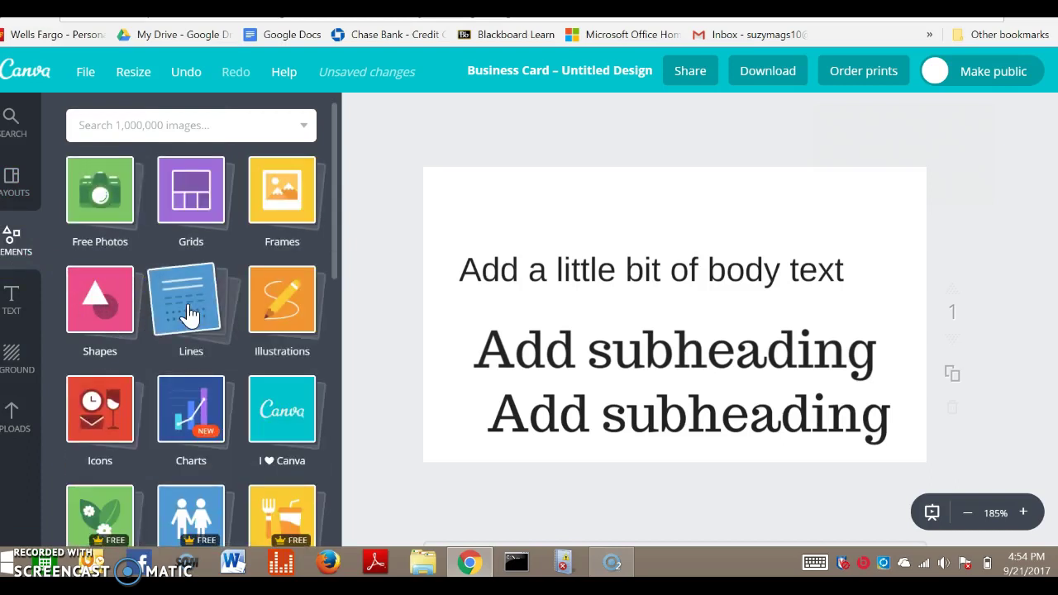